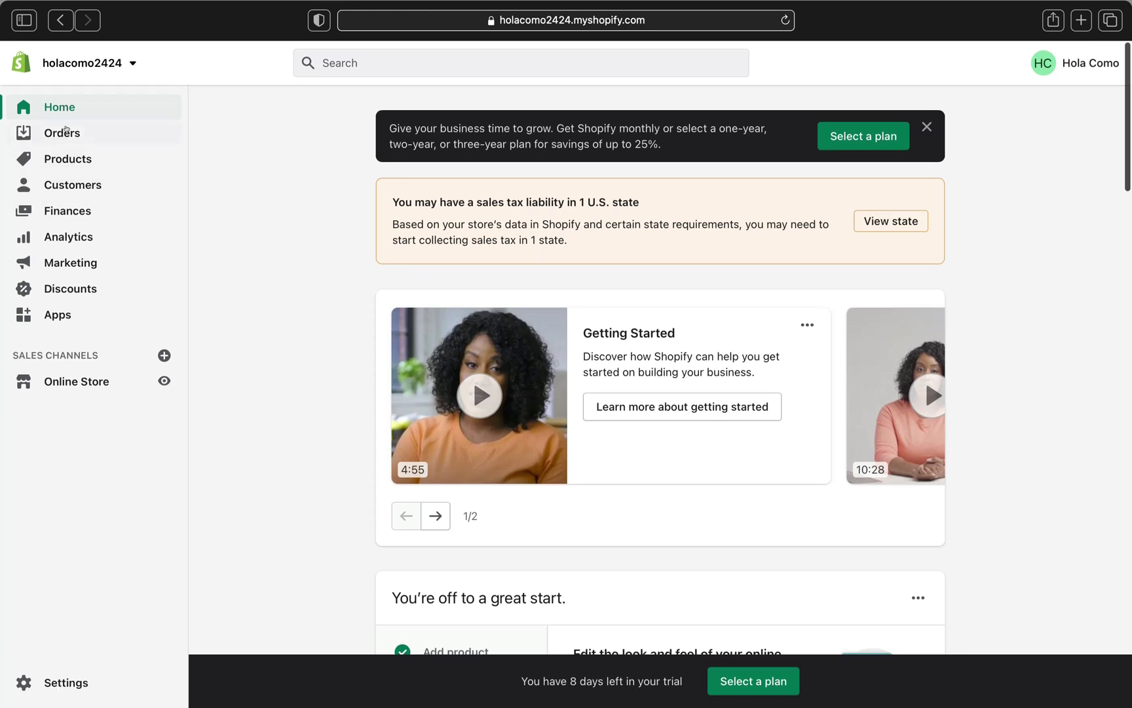
- Look through the Orders section, viewing all orders, abandoned checkouts and drafts, and finish on the drafts page
left_click(71, 134)
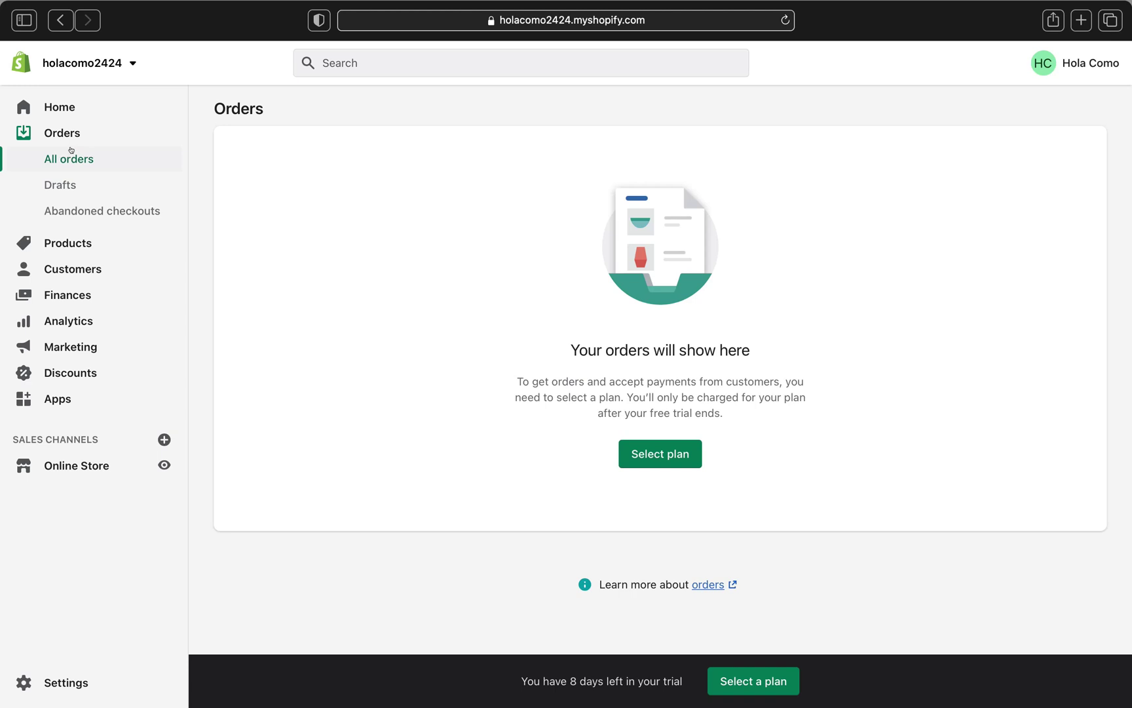
left_click(65, 184)
left_click(76, 219)
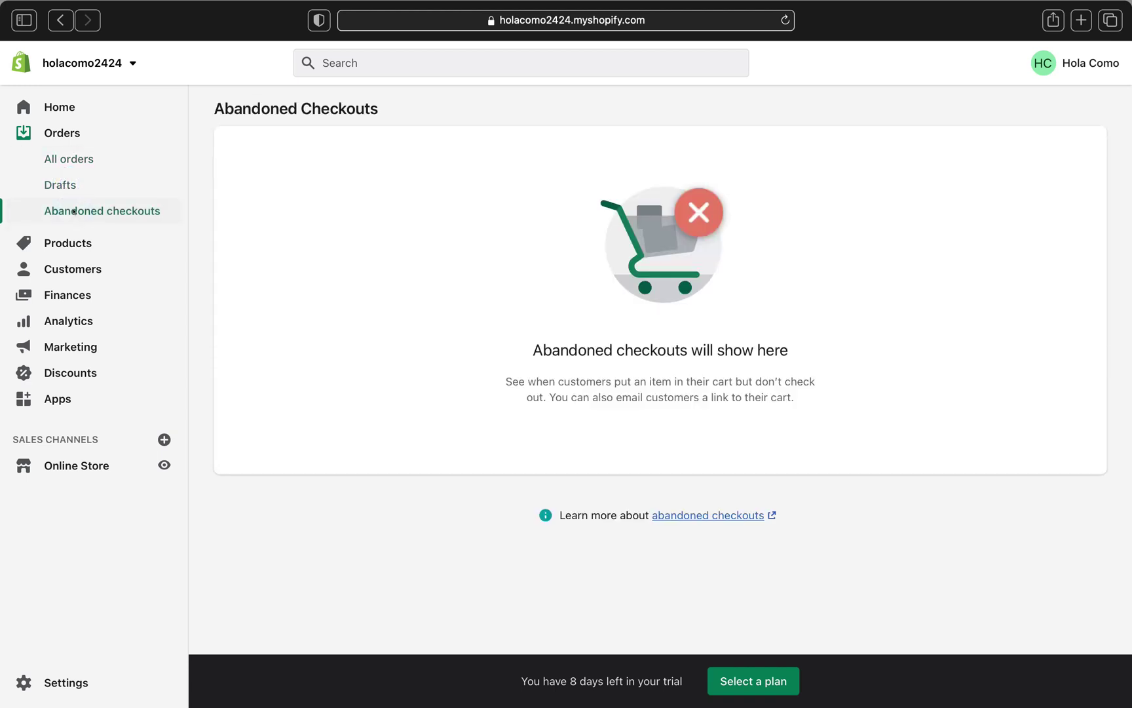
left_click(52, 159)
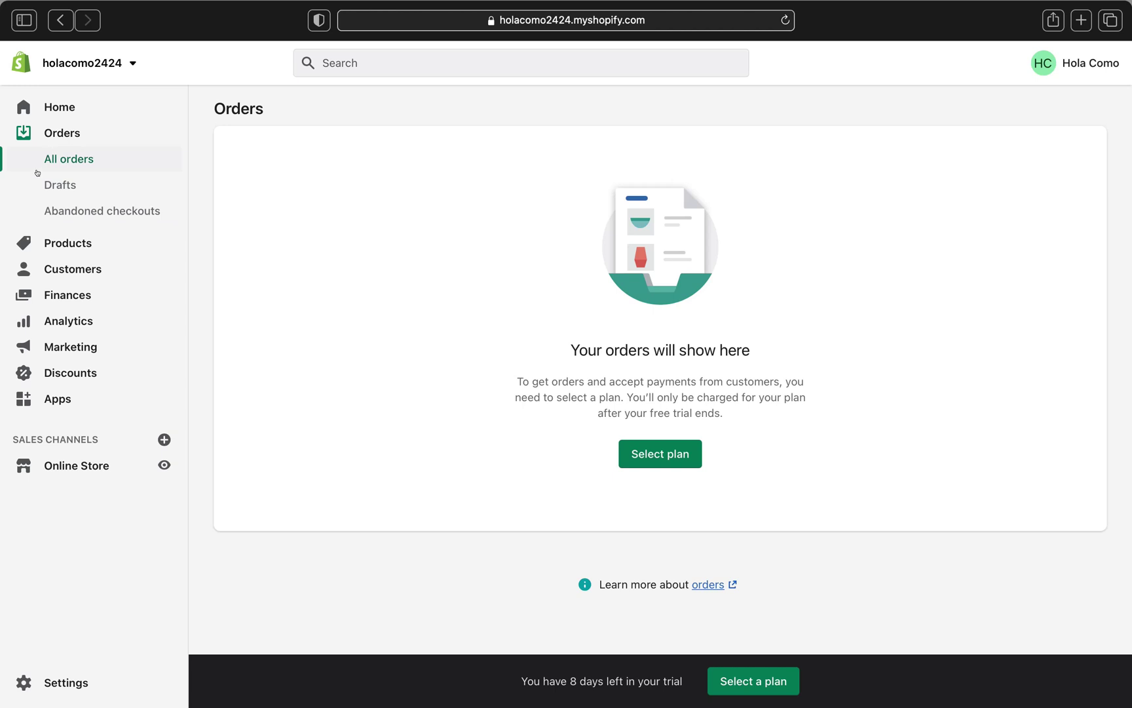
left_click(57, 157)
left_click(65, 184)
left_click(60, 185)
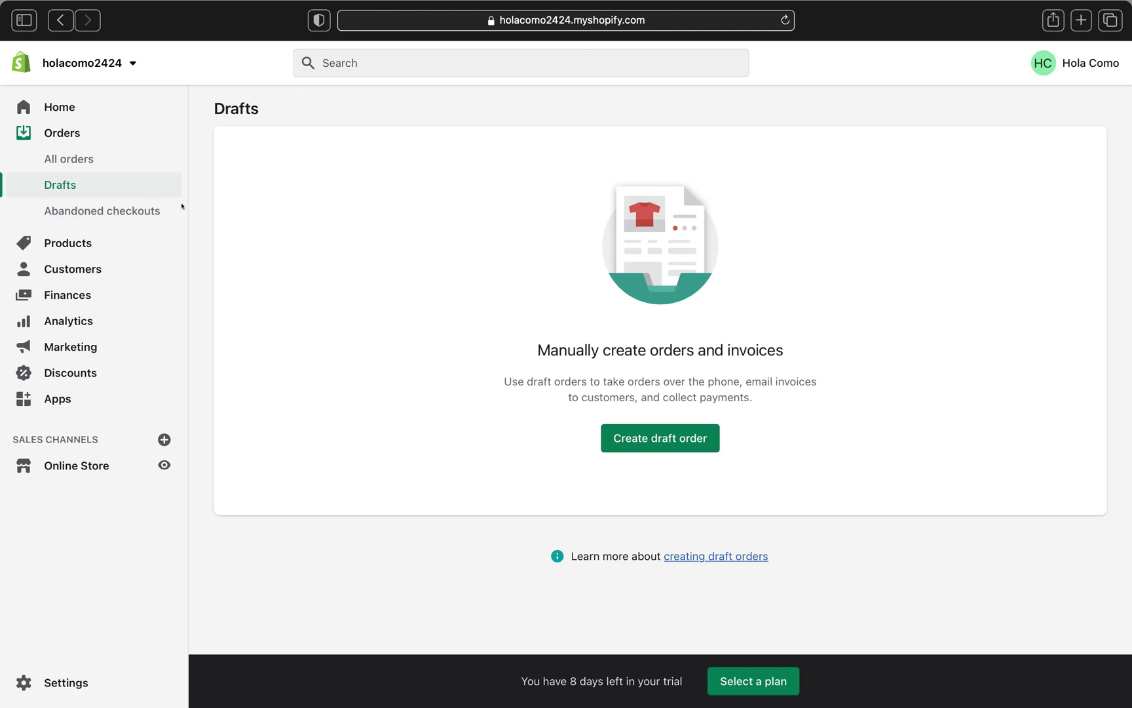
left_click(105, 210)
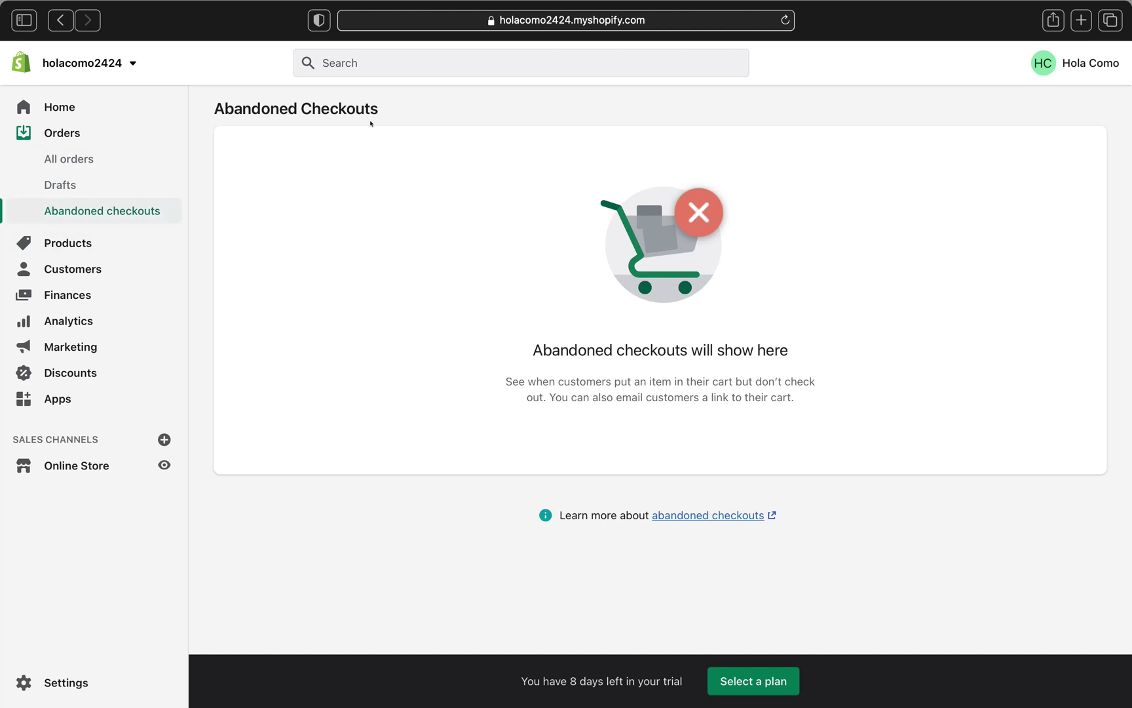
left_click(75, 153)
left_click(61, 183)
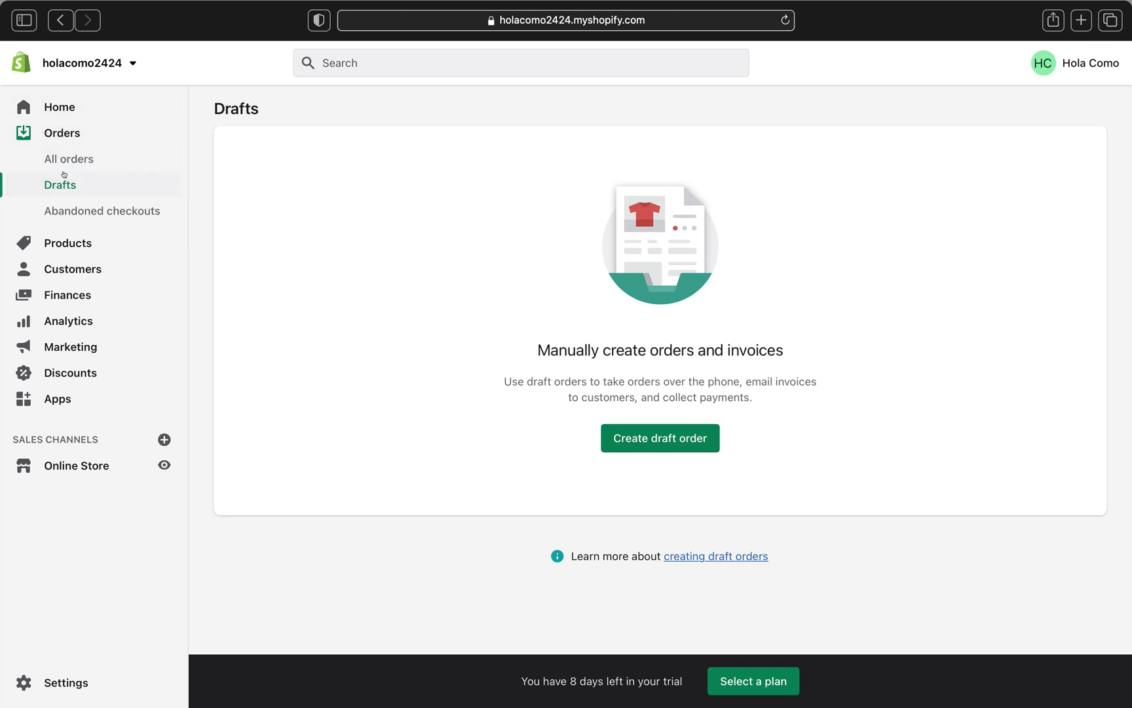
left_click(63, 181)
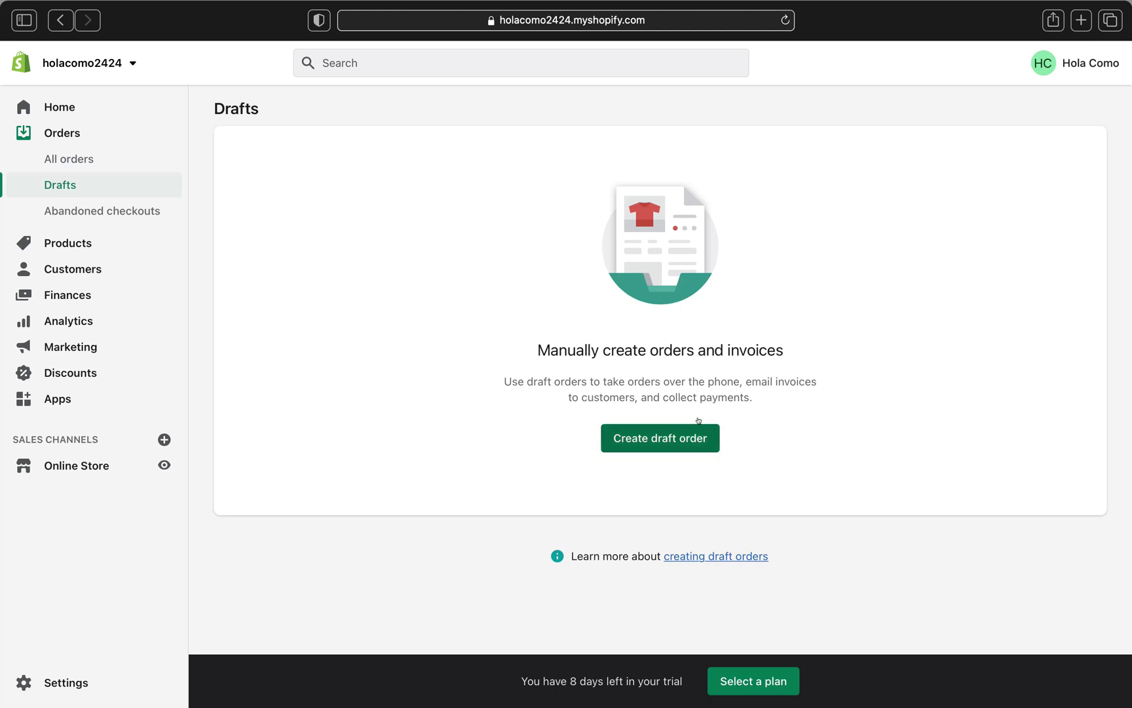
- Create a draft order and add only the Small / Black variant of the Divine Mini Dress from all products
left_click(652, 439)
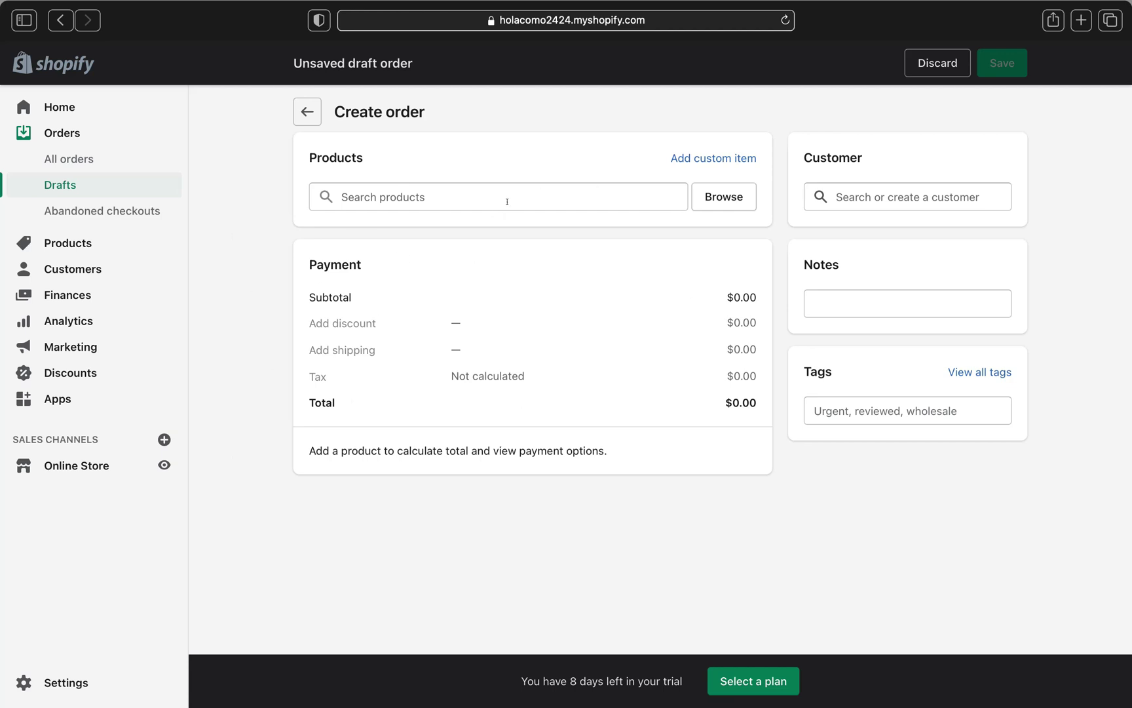
left_click(419, 195)
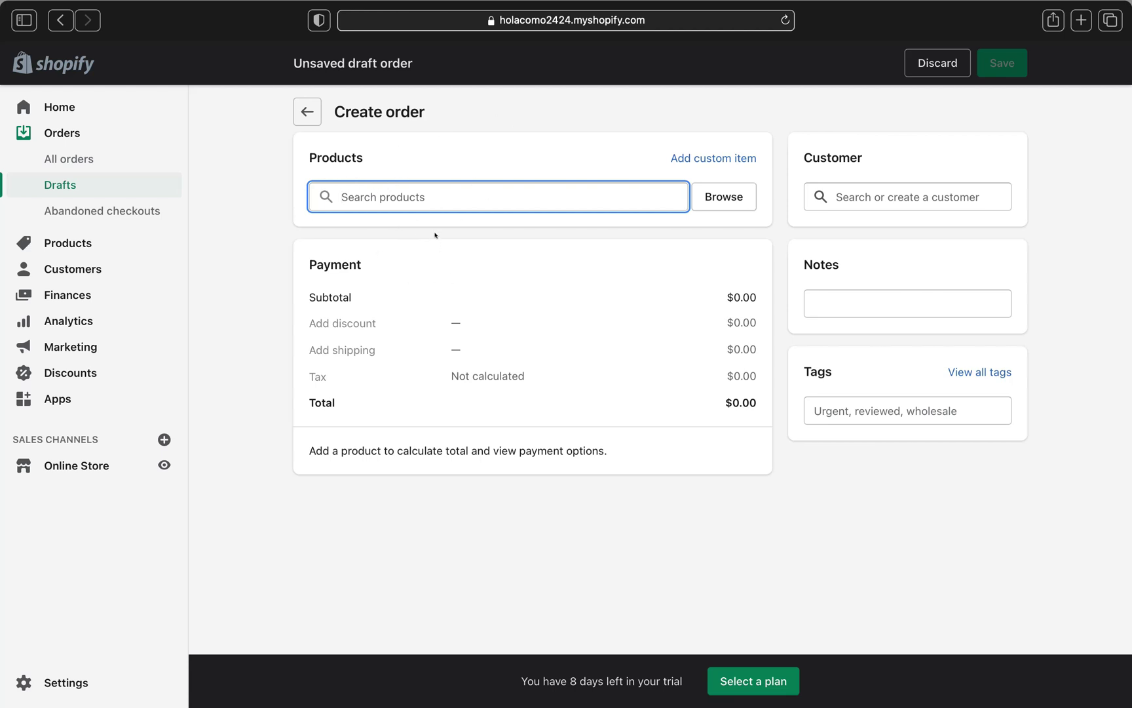
left_click(715, 194)
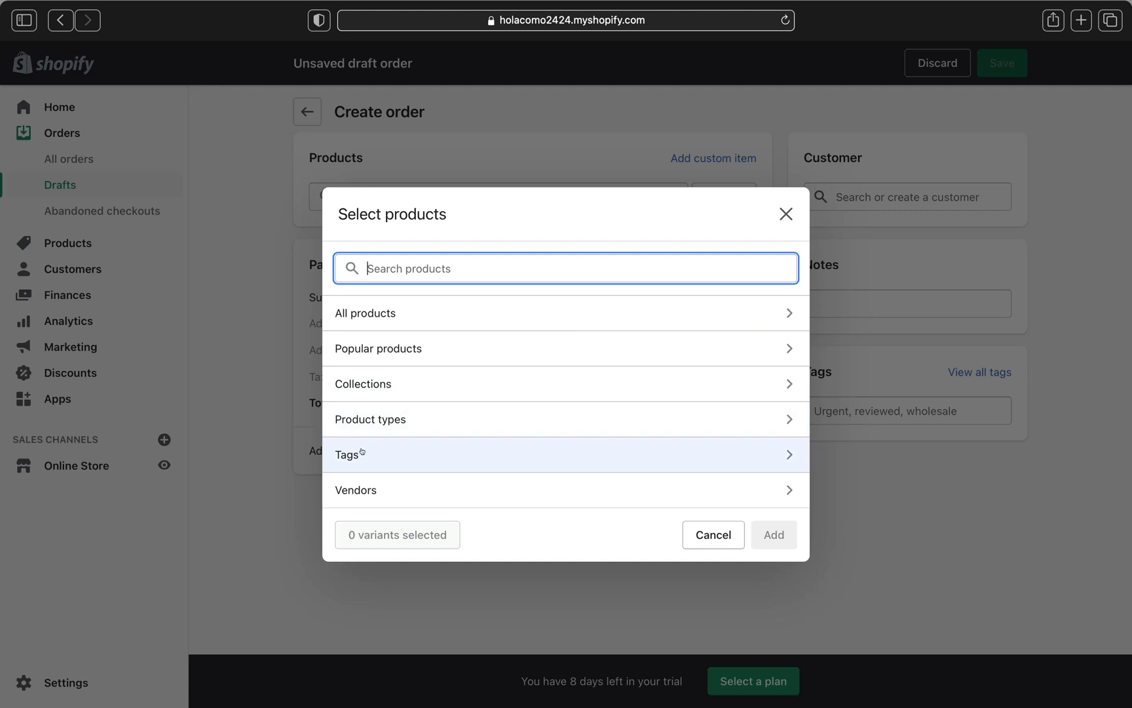
left_click(397, 312)
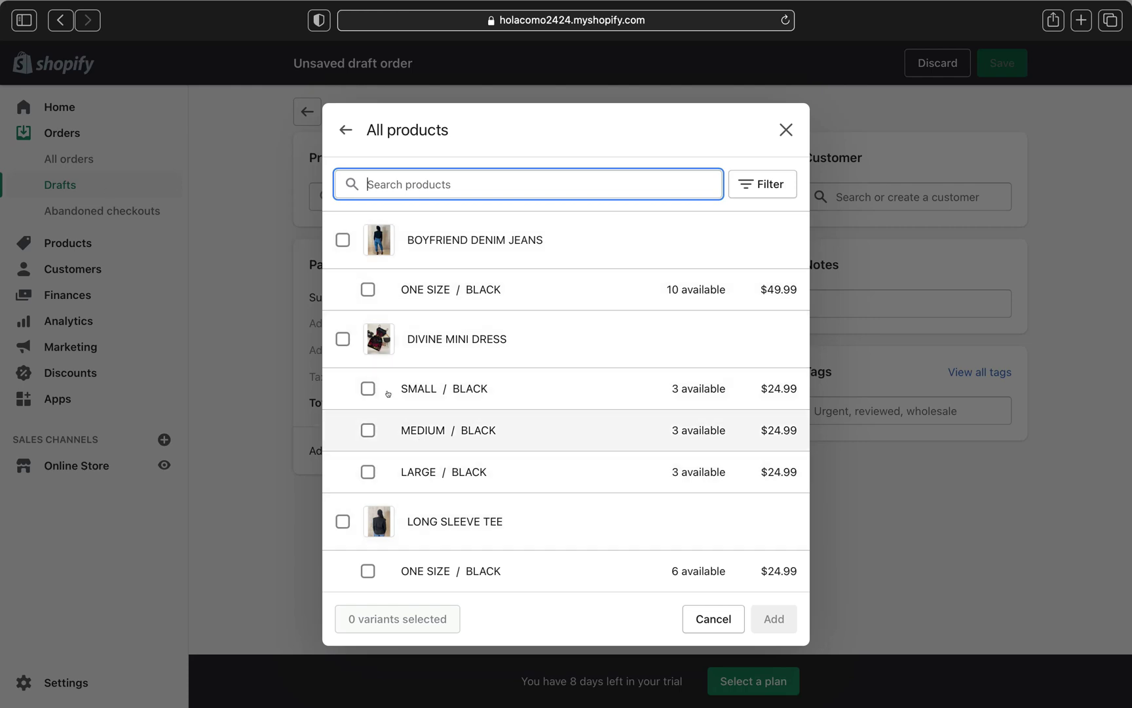
left_click(343, 339)
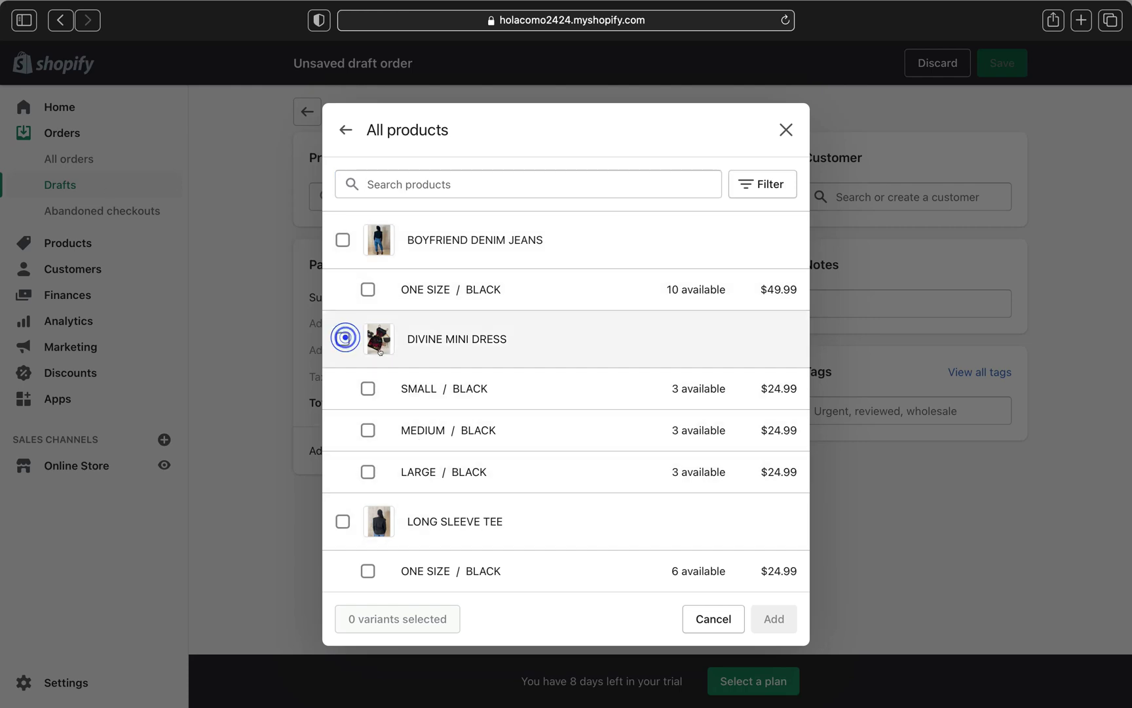
left_click(340, 337)
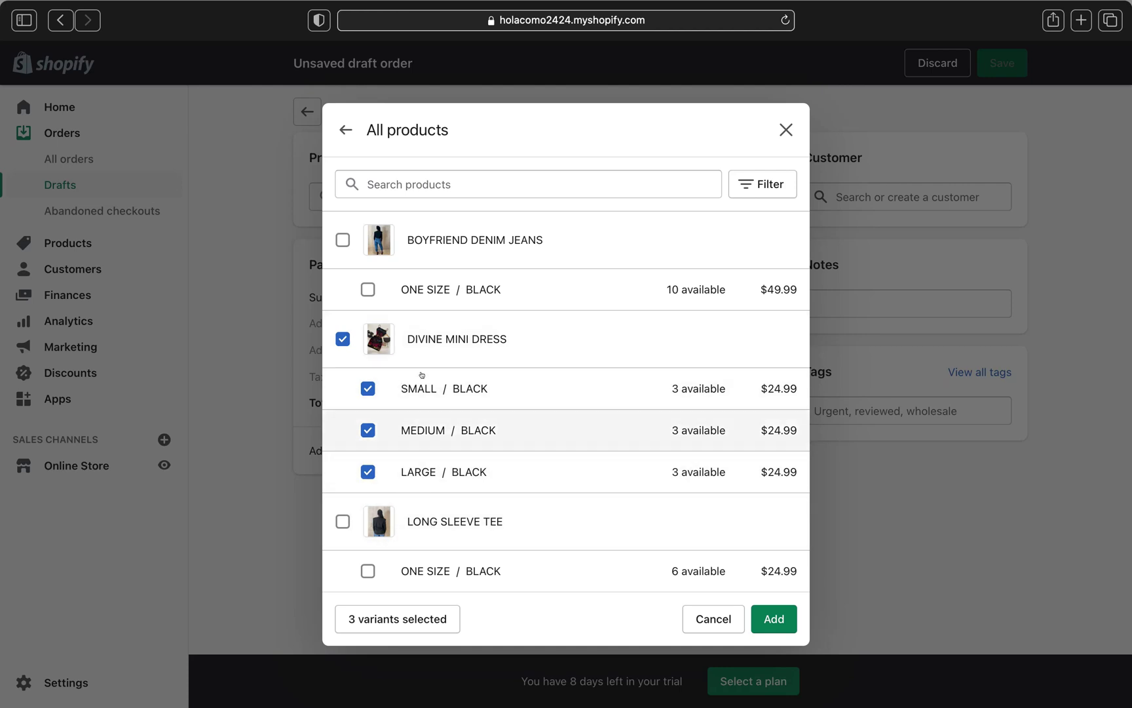
left_click(367, 471)
left_click(368, 422)
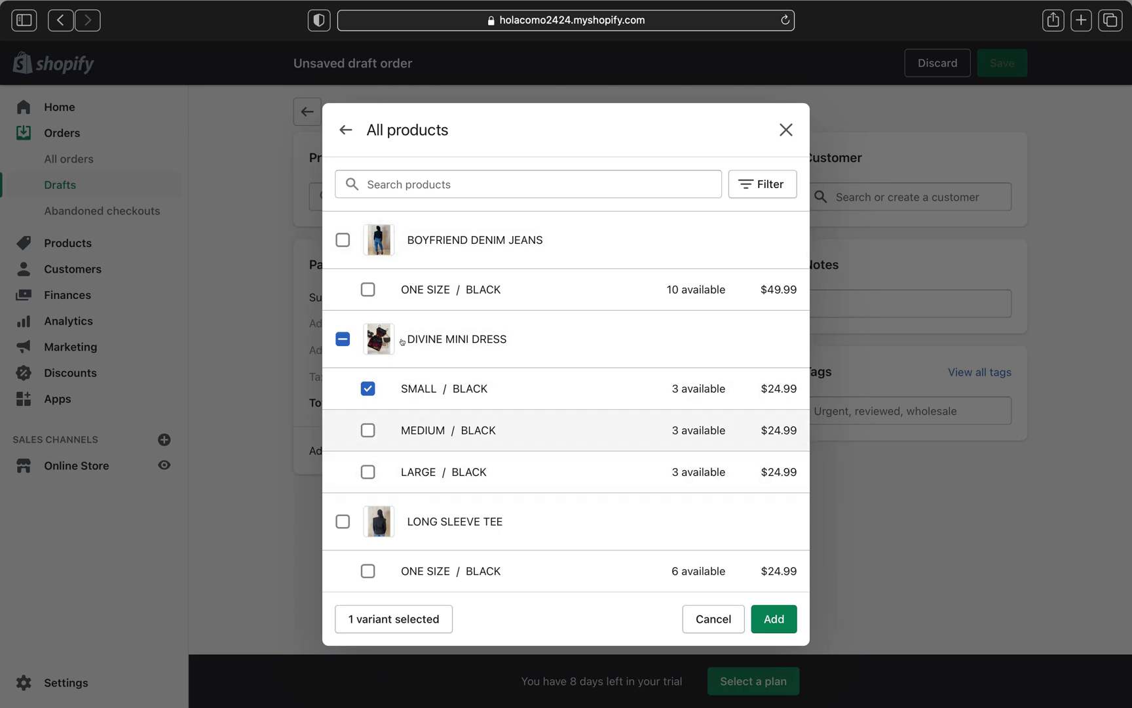
scroll(462, 443, "down", 1)
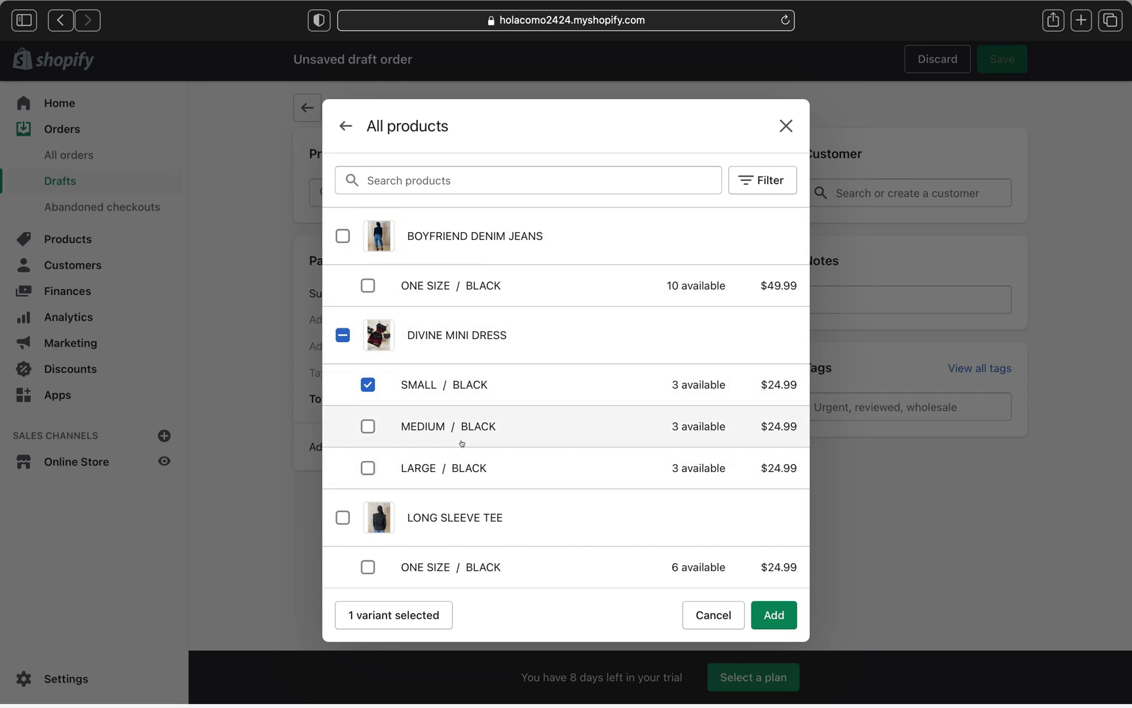
scroll(462, 443, "up", 1)
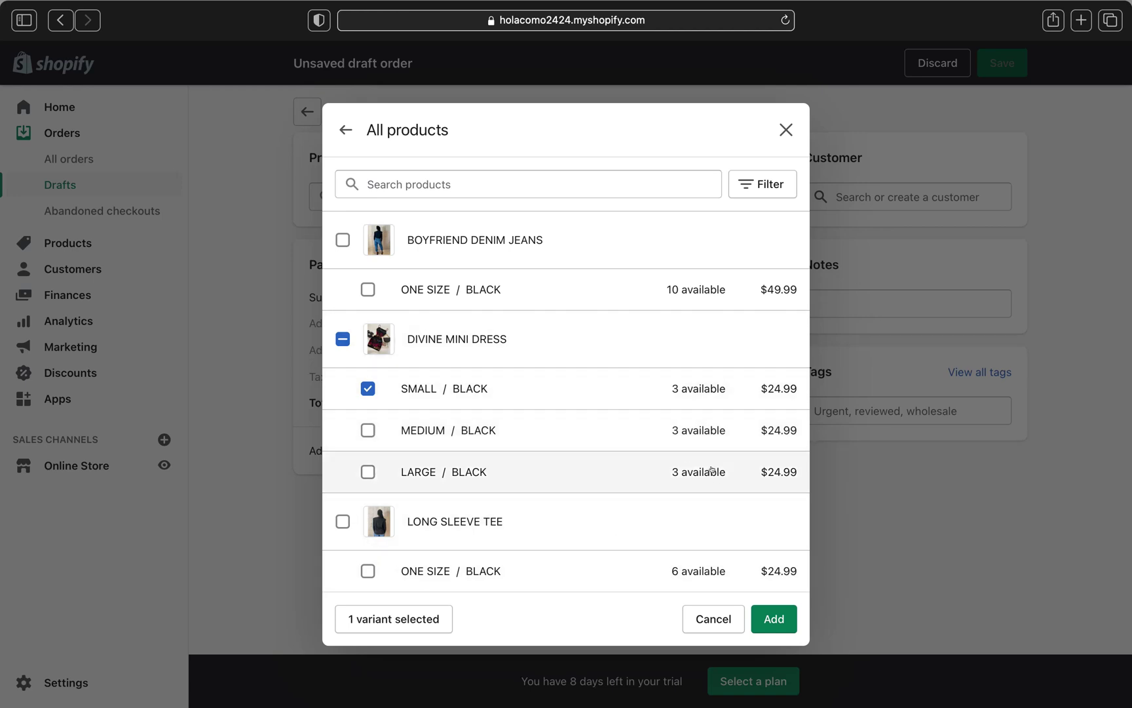
left_click(771, 614)
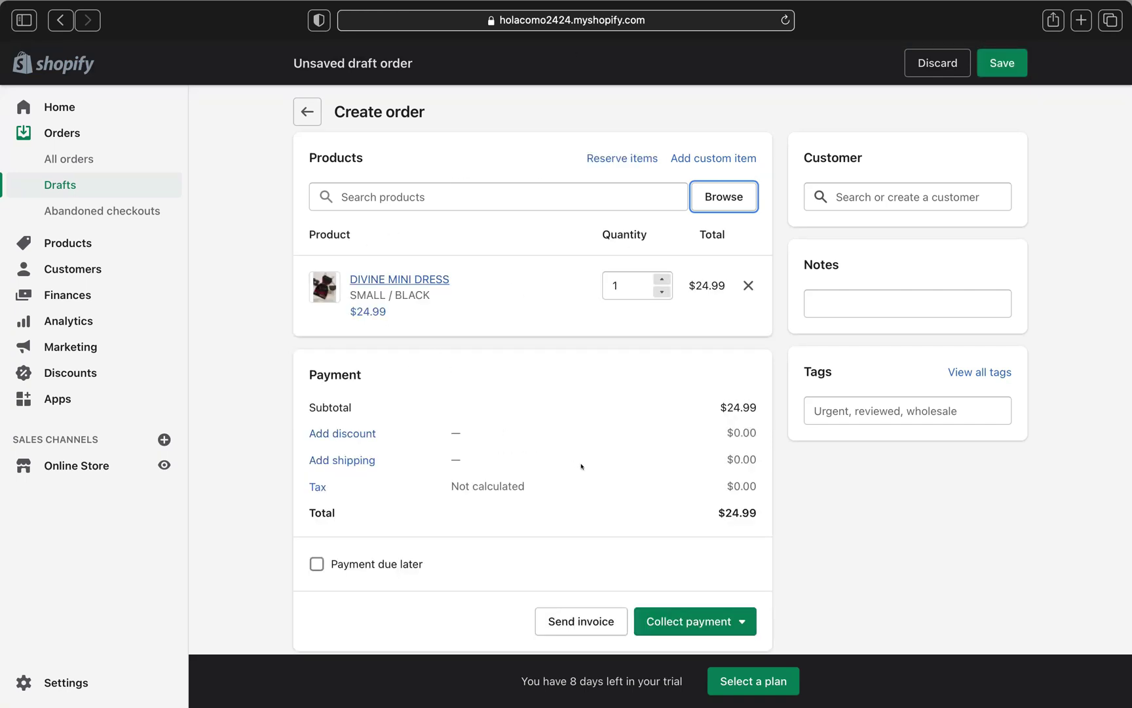
- Raise the Divine Mini Dress quantity to 2, and return it to 1
scroll(581, 466, "down", 1)
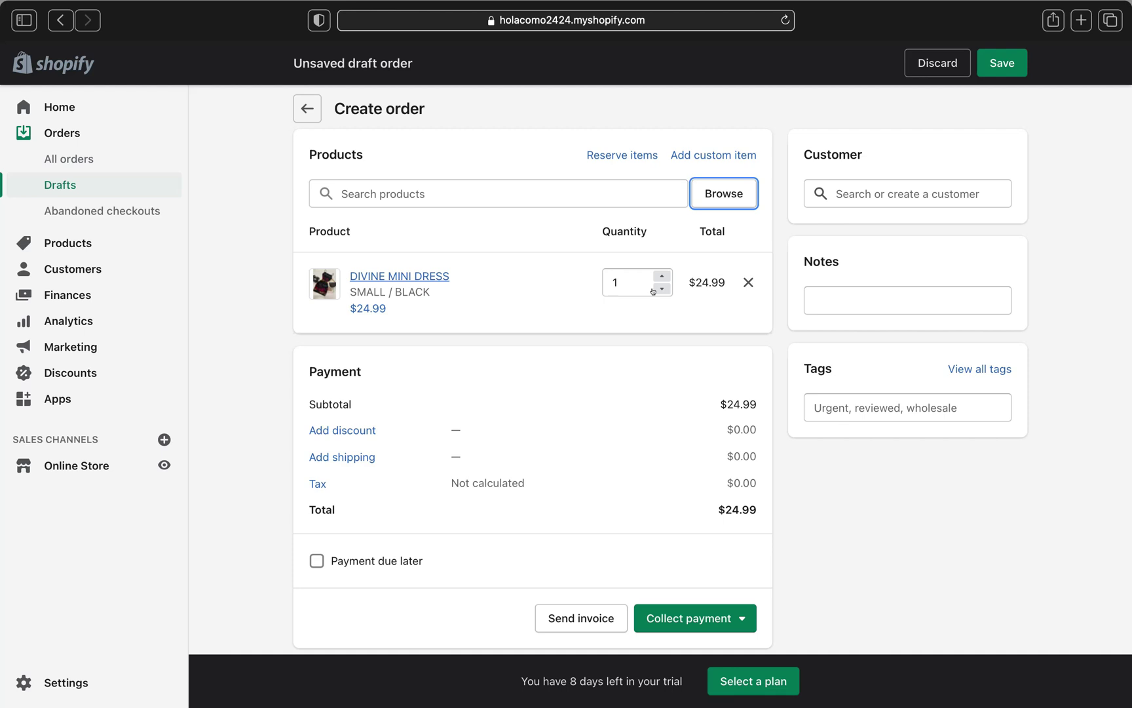
left_click(660, 275)
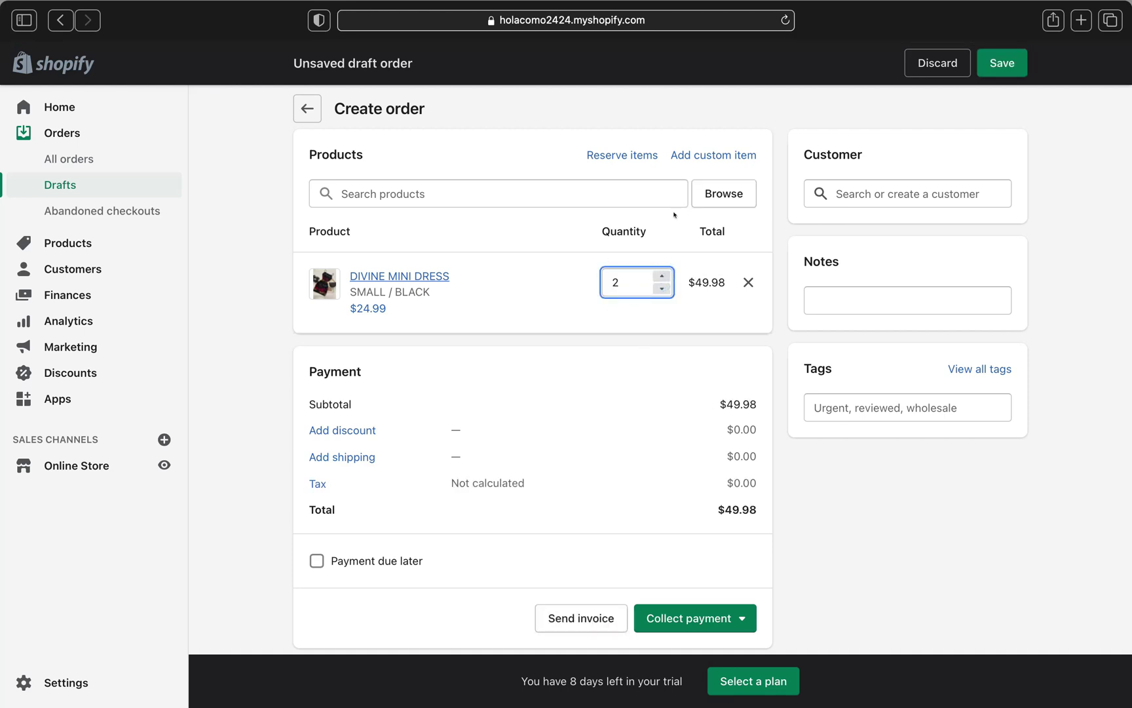
left_click(662, 289)
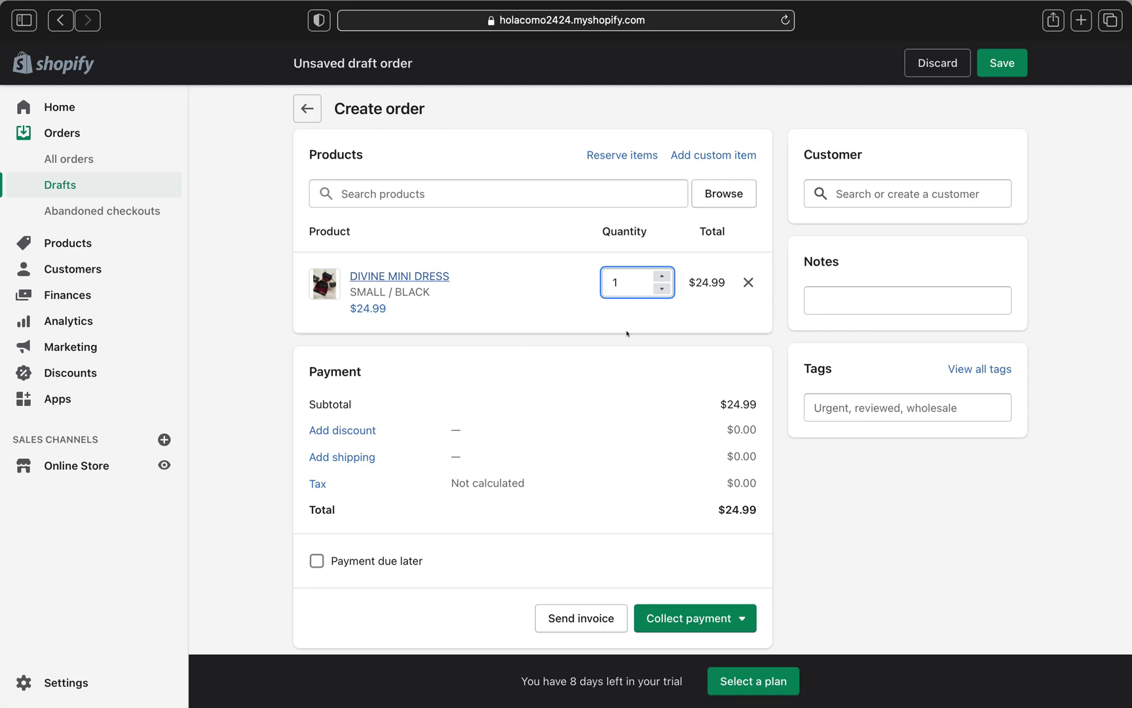
- Remove the Divine Mini Dress from the draft order and add its Small / Black variant again
left_click(744, 285)
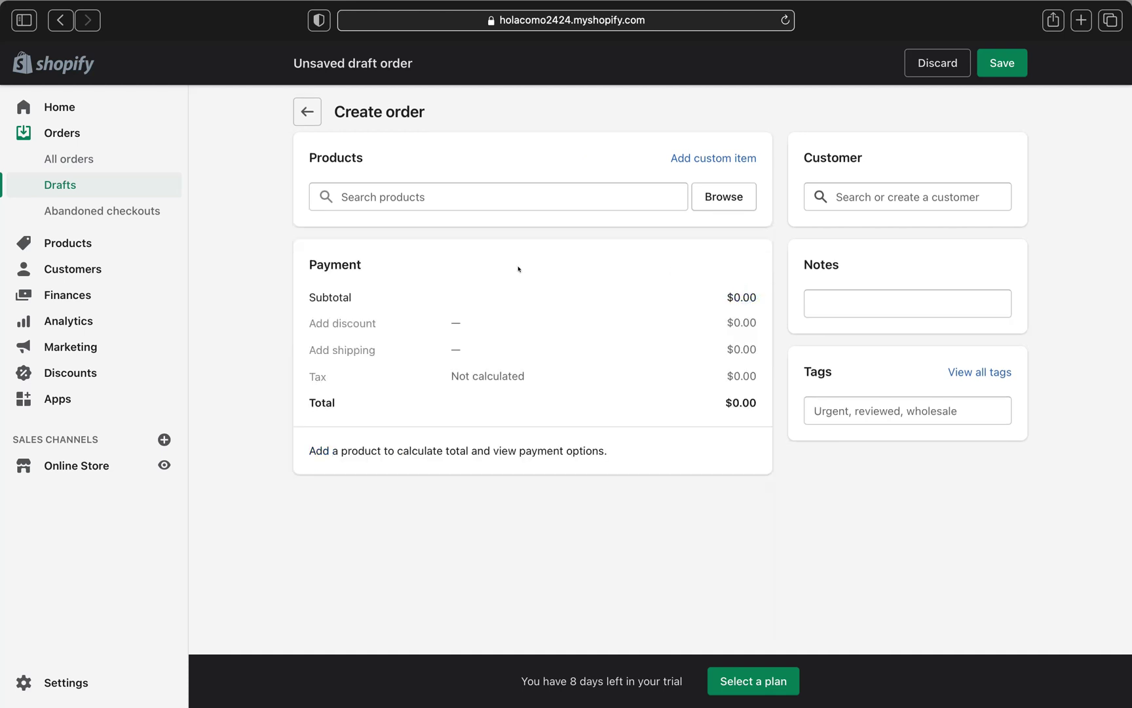
left_click(711, 195)
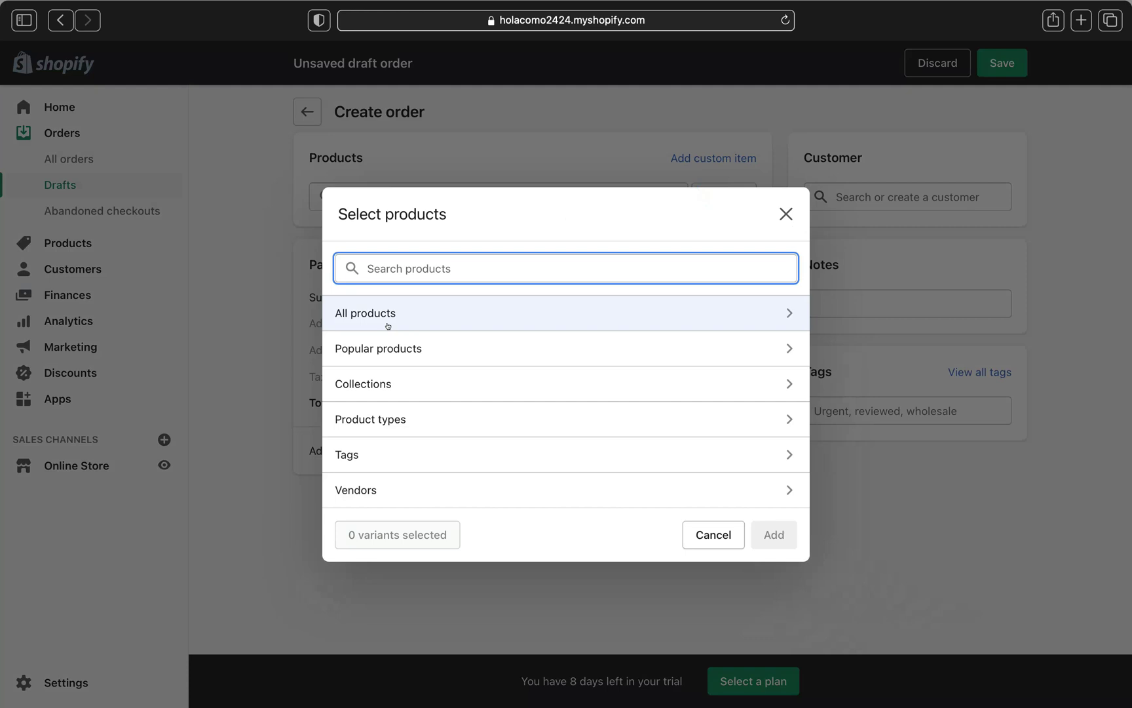
left_click(390, 316)
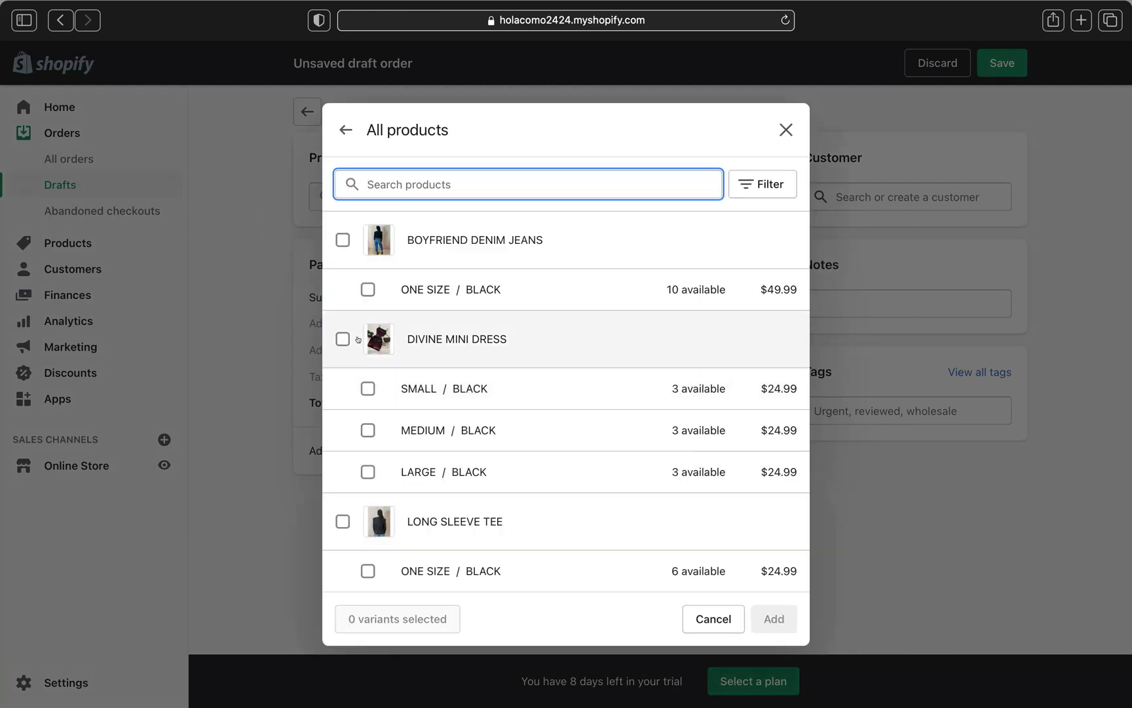
left_click(358, 387)
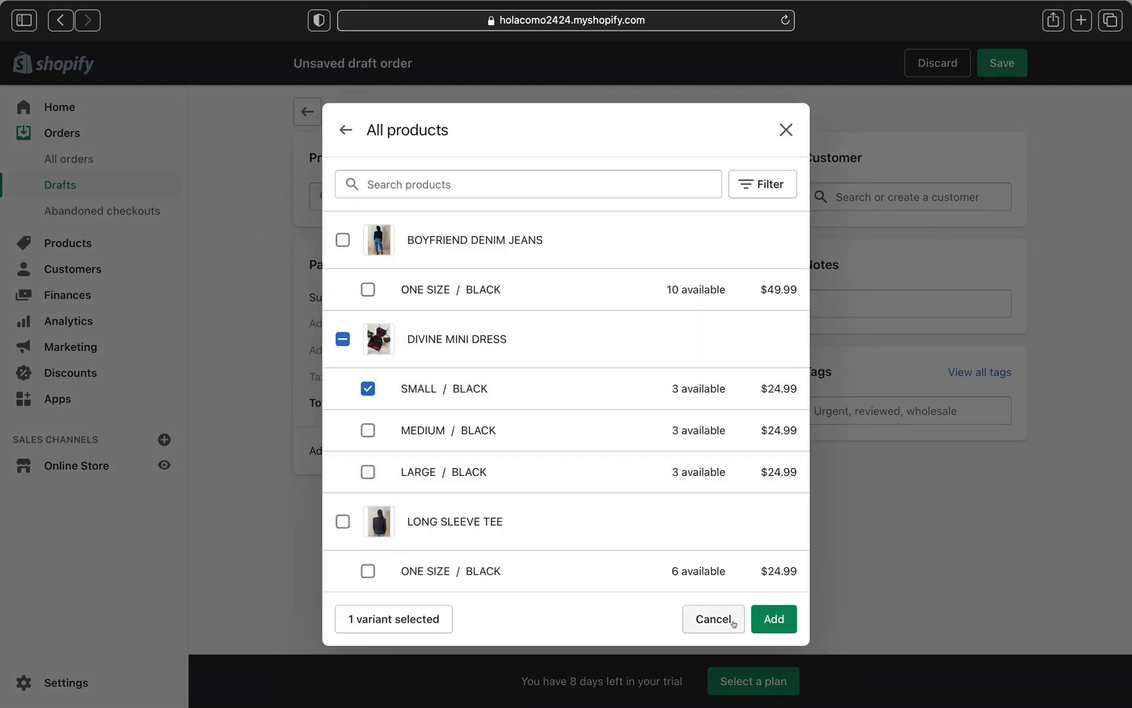
left_click(773, 618)
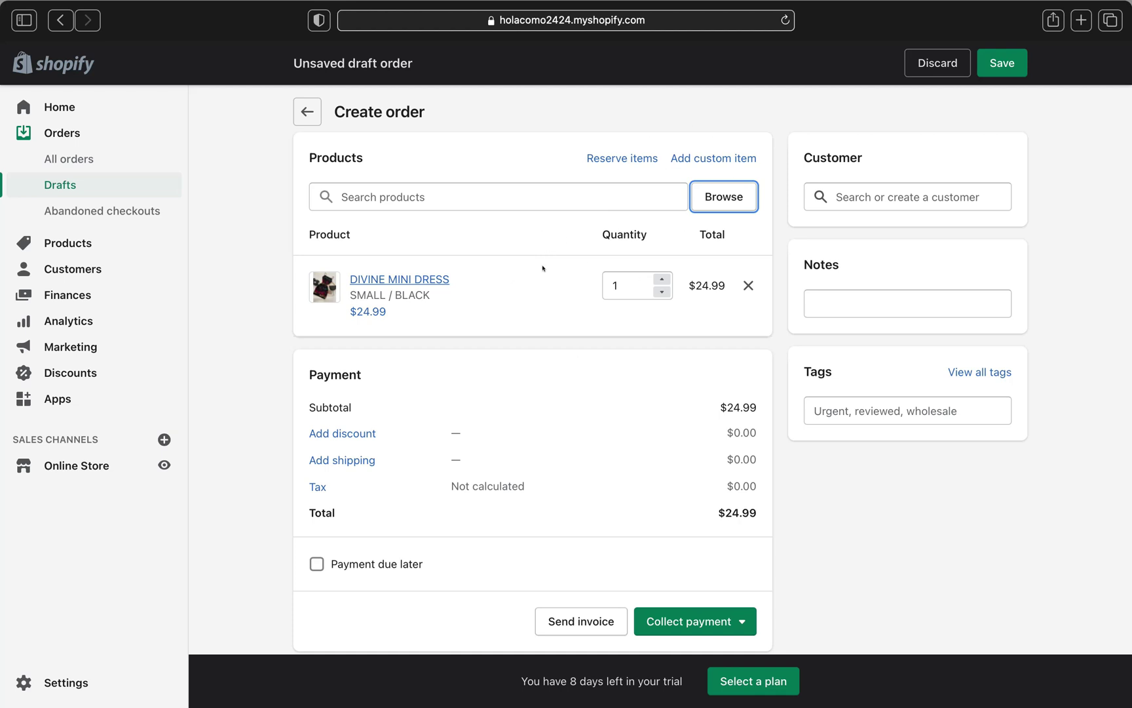
- Try out the taxable and shipping options for a custom item, and close the form without adding it
left_click(686, 159)
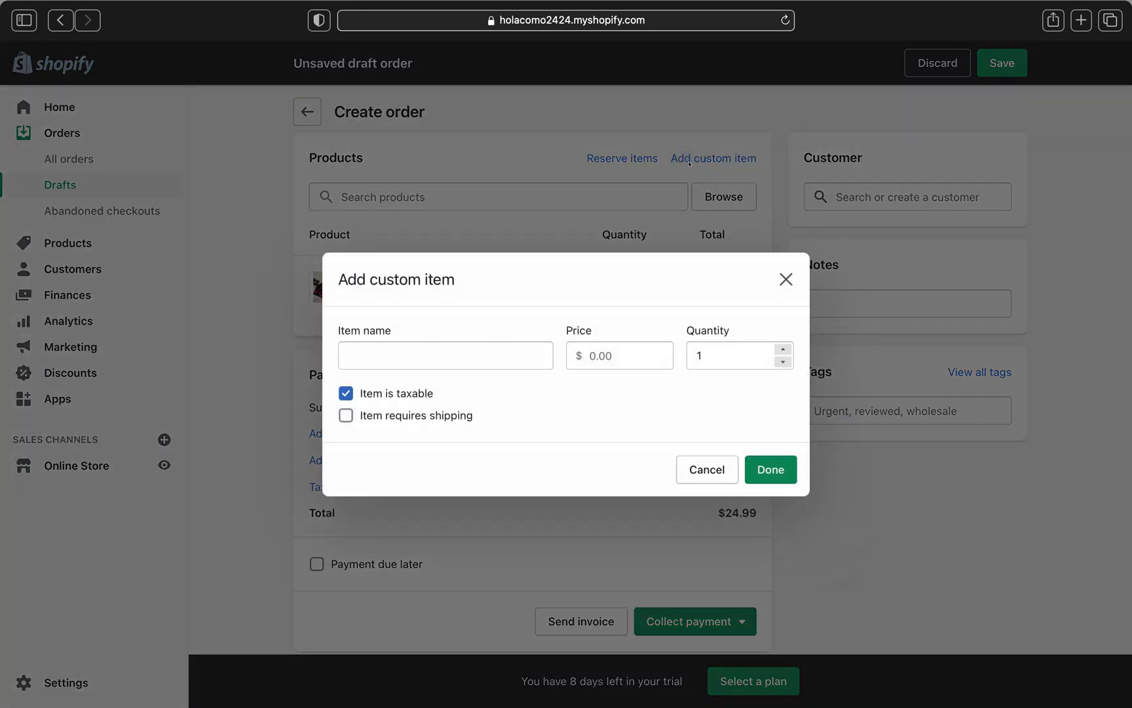
left_click(366, 359)
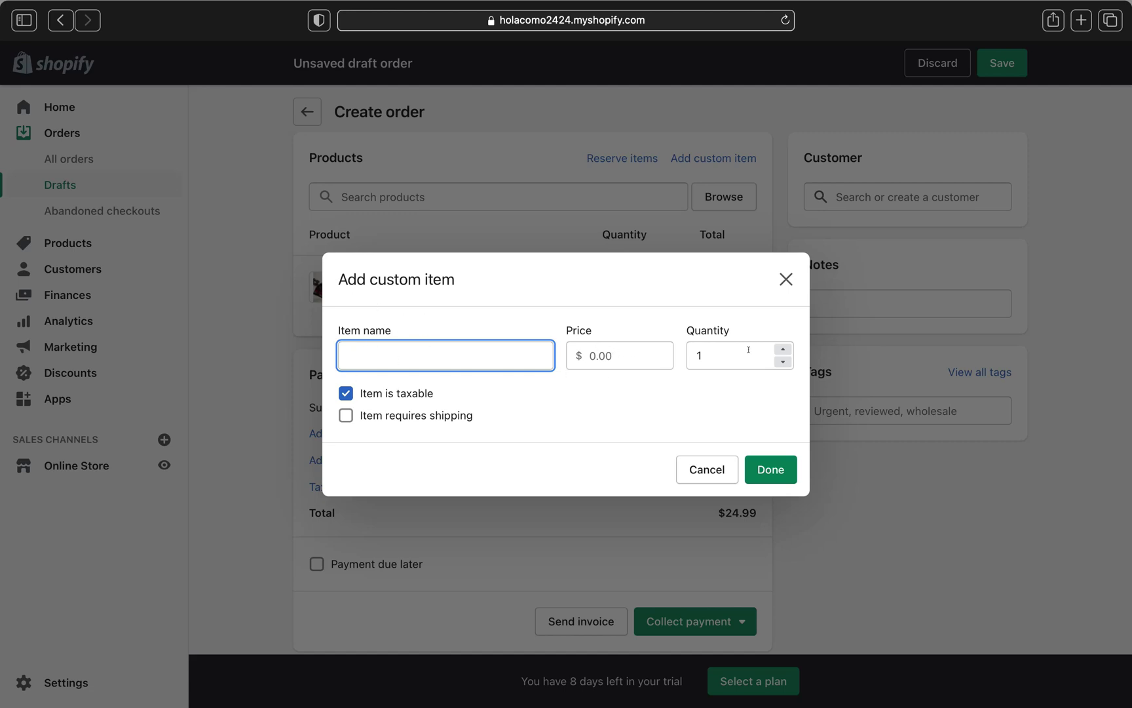
left_click(342, 391)
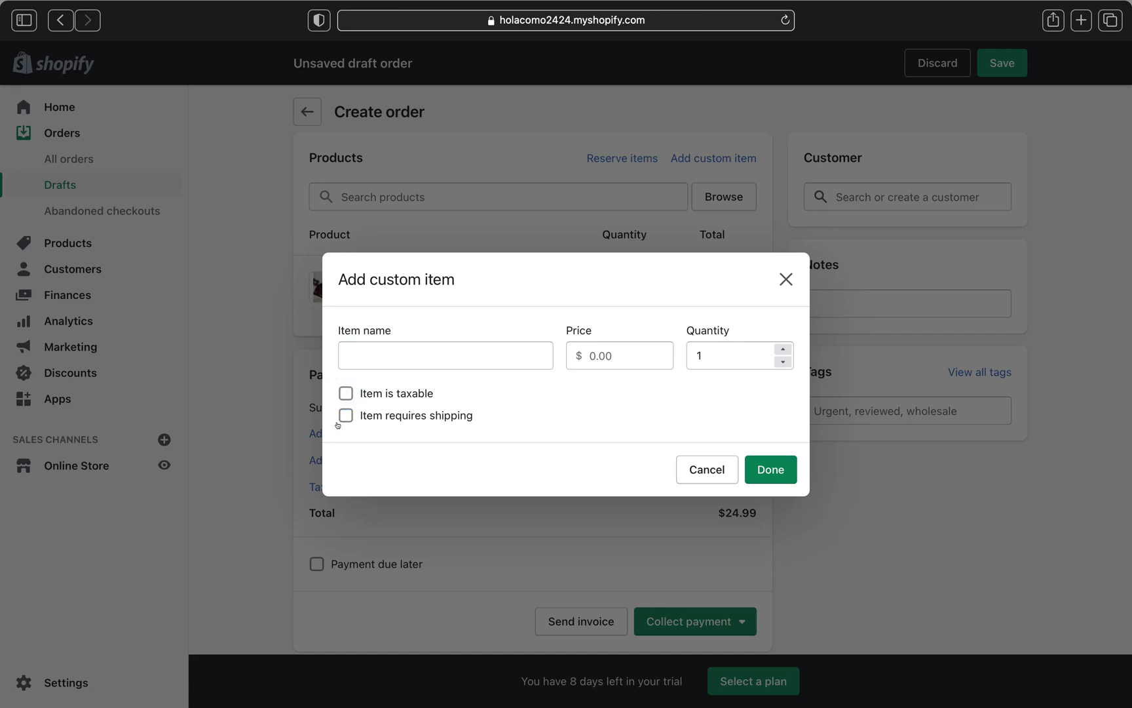
left_click(344, 415)
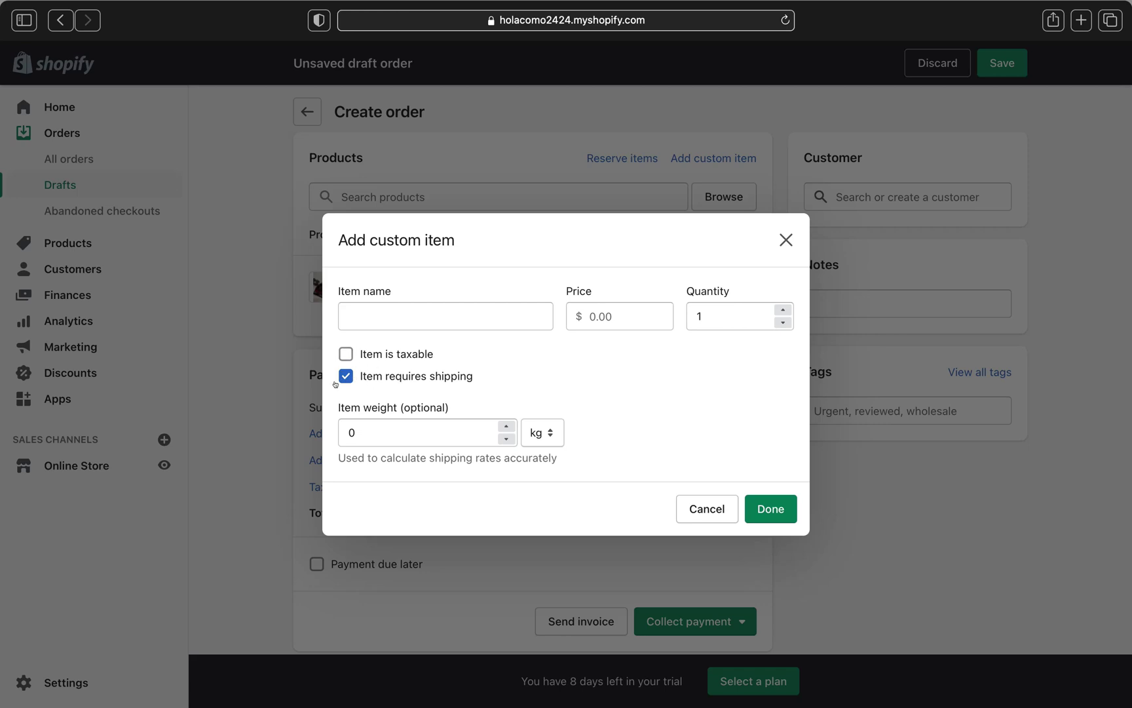
left_click(360, 431)
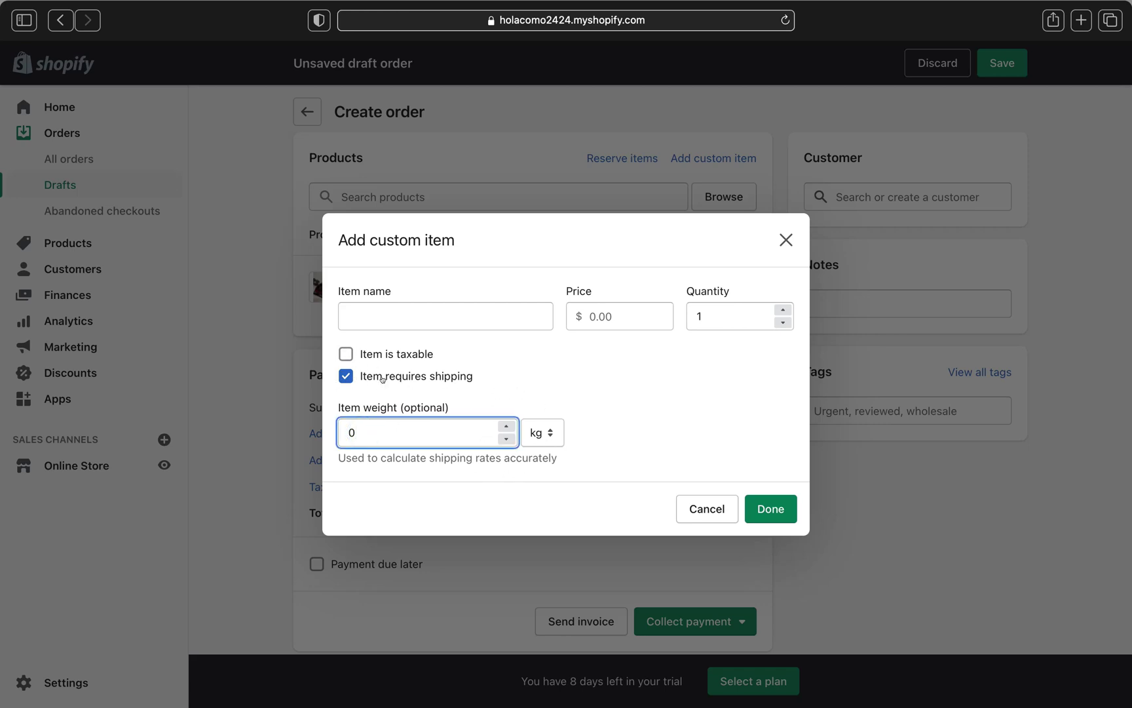
left_click(342, 375)
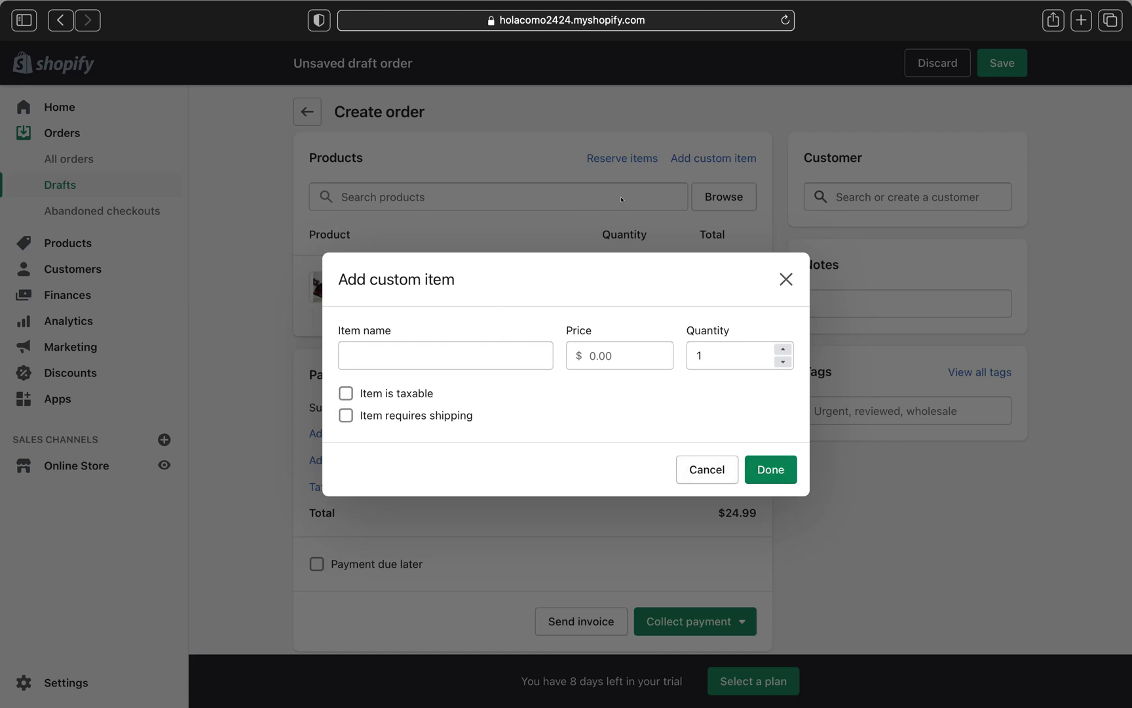
left_click(785, 278)
- Examine the date and time choices for reserving the order's items, and close them without reserving
left_click(621, 158)
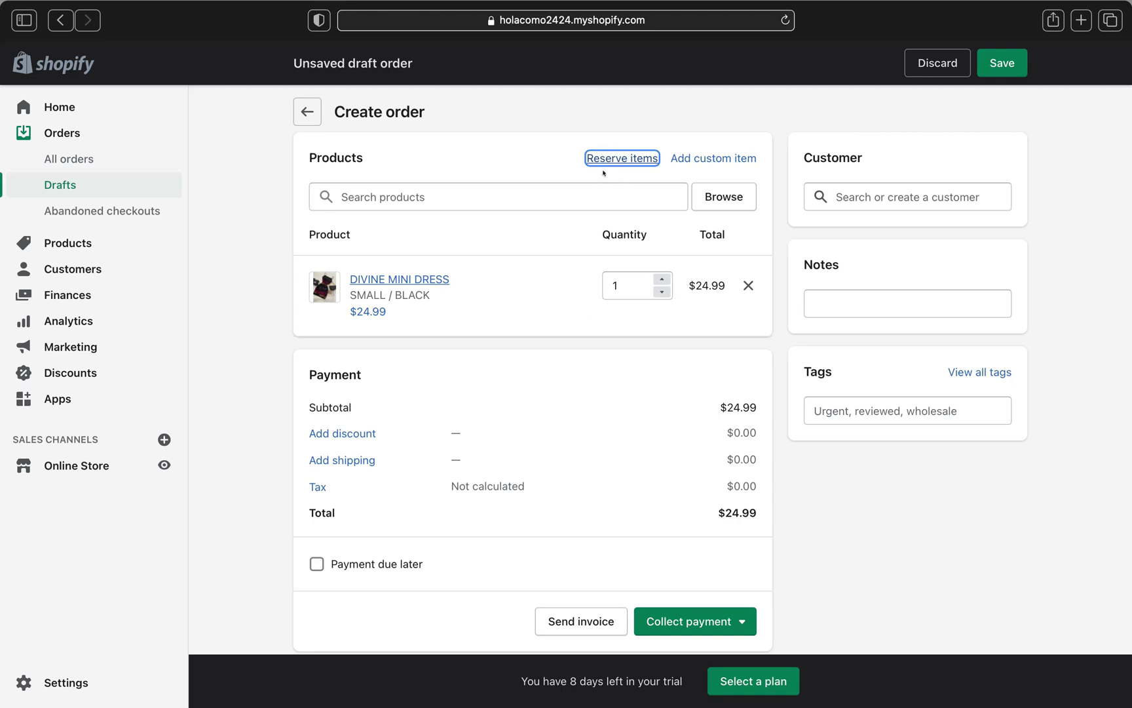
left_click(621, 159)
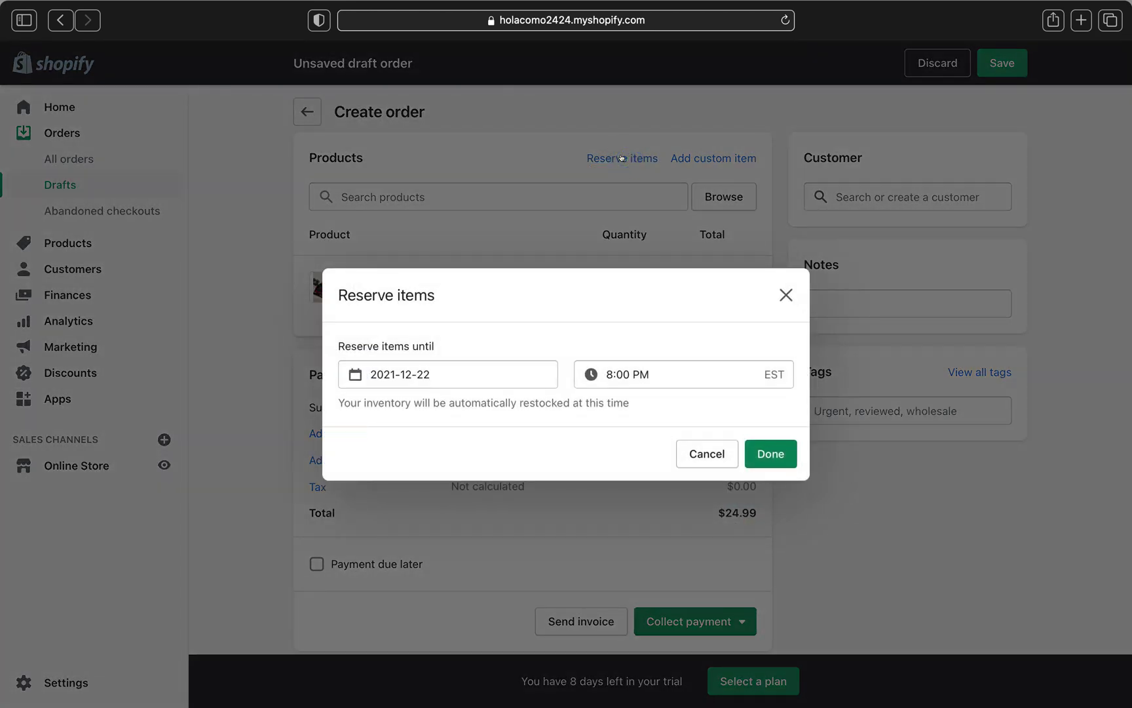
left_click(429, 374)
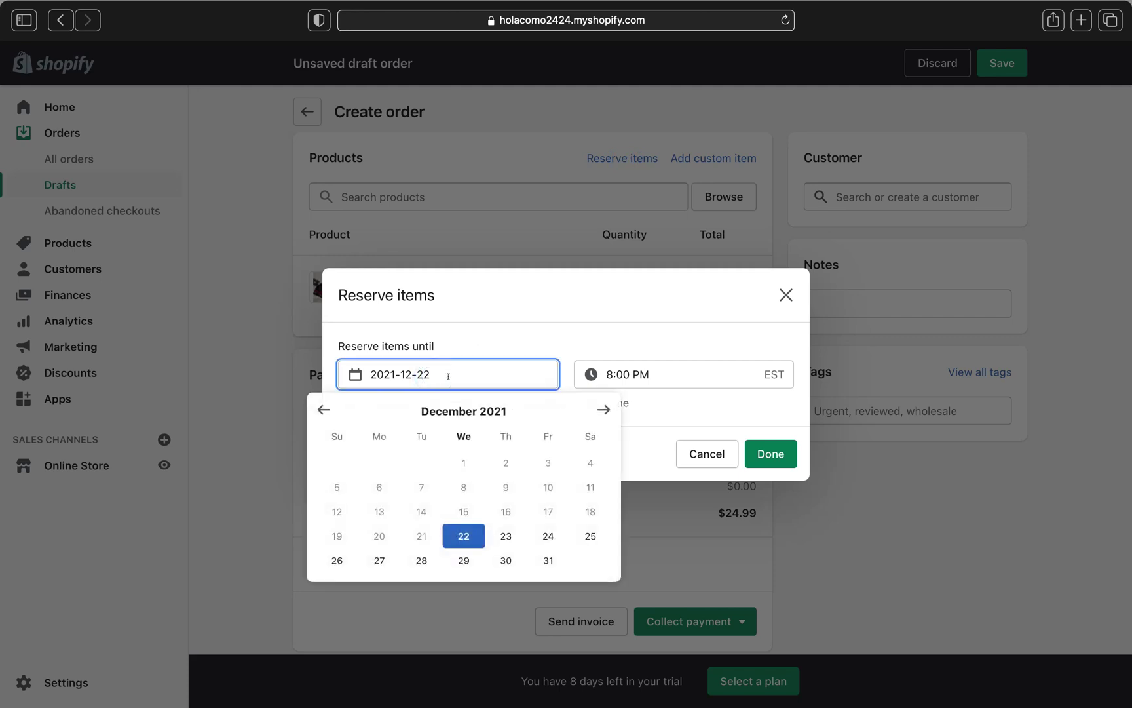
left_click(685, 374)
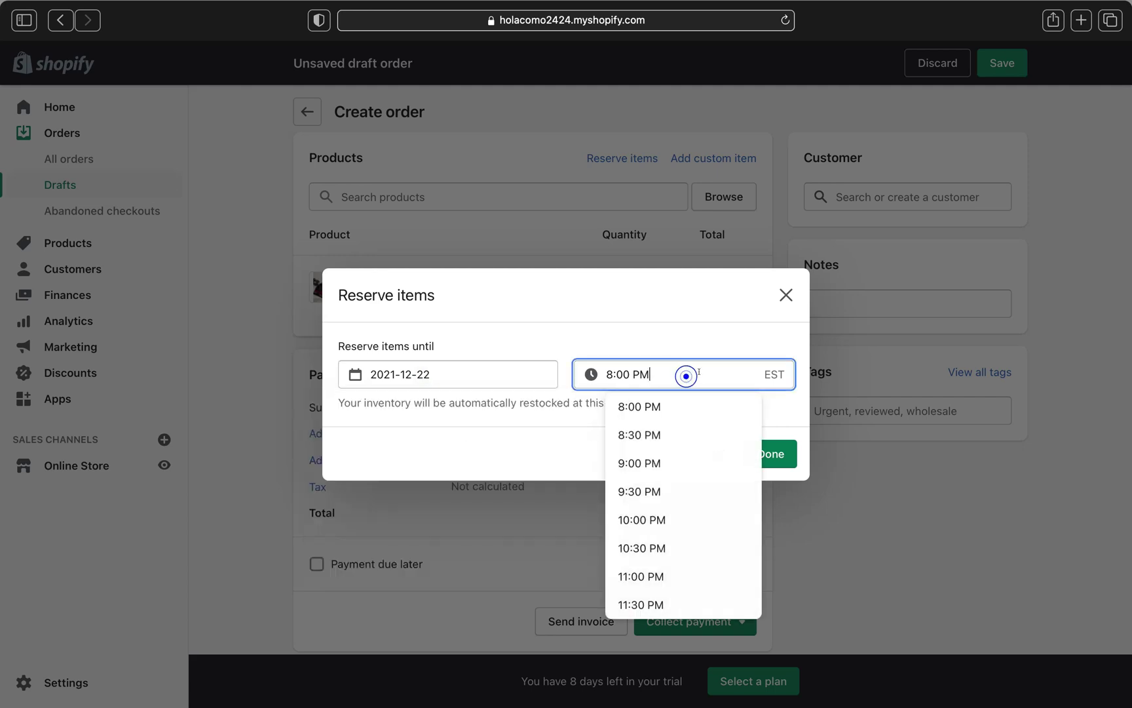
left_click(521, 463)
left_click(775, 453)
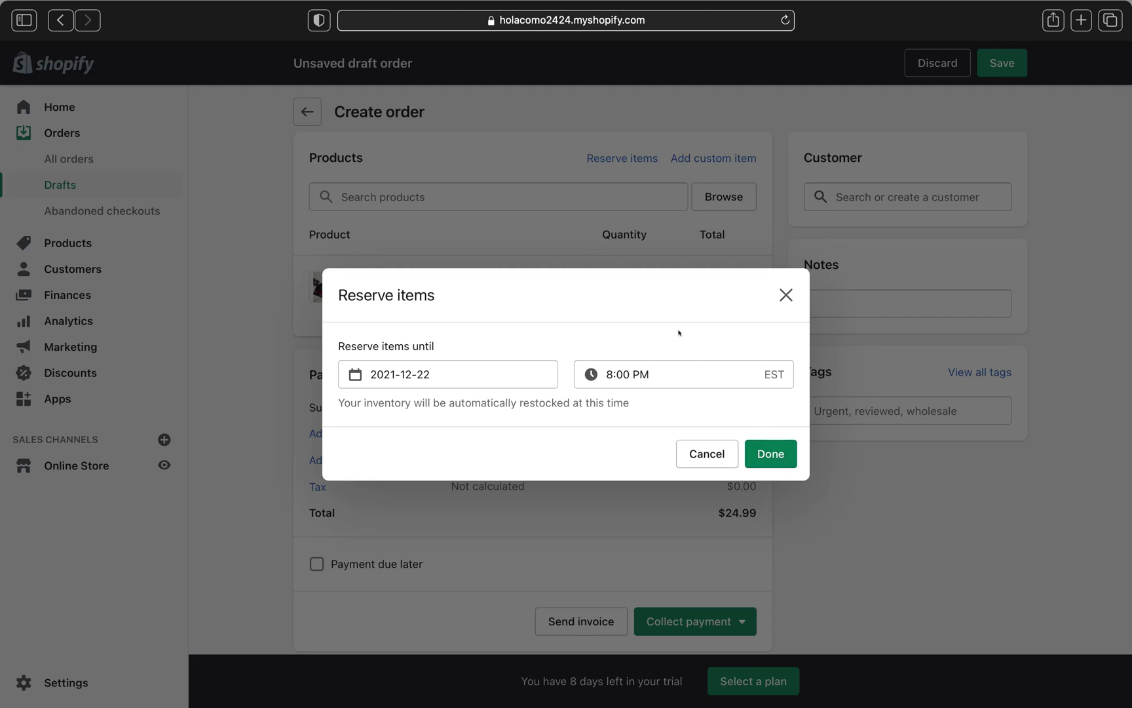
left_click(779, 294)
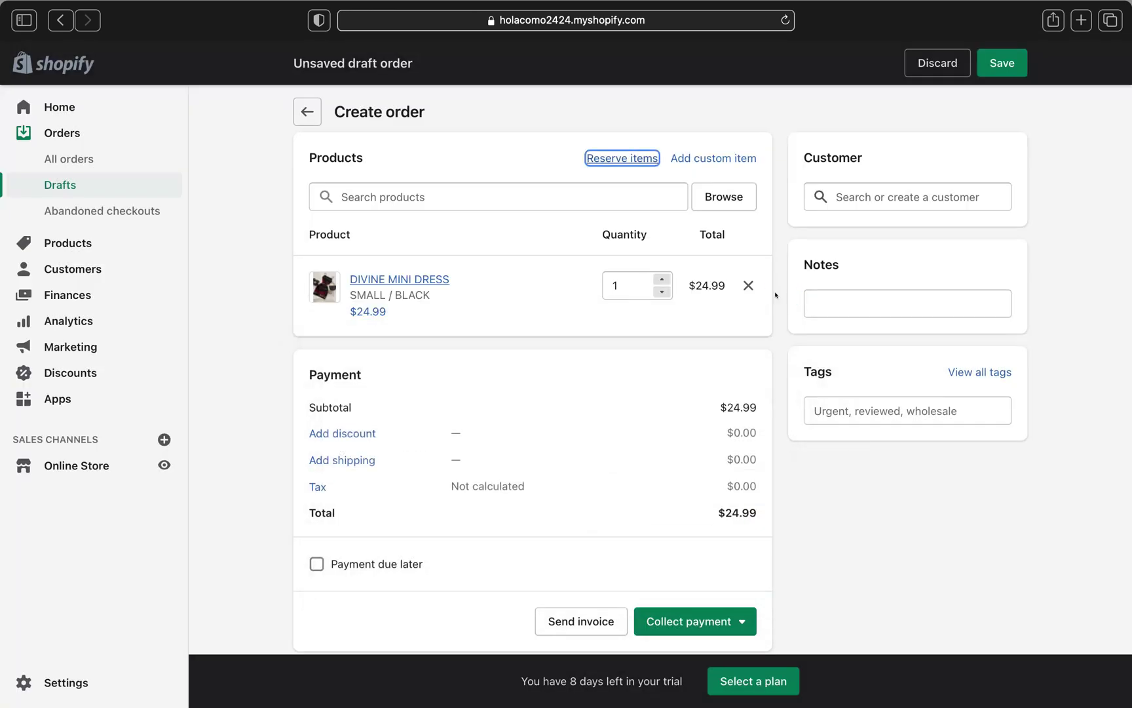